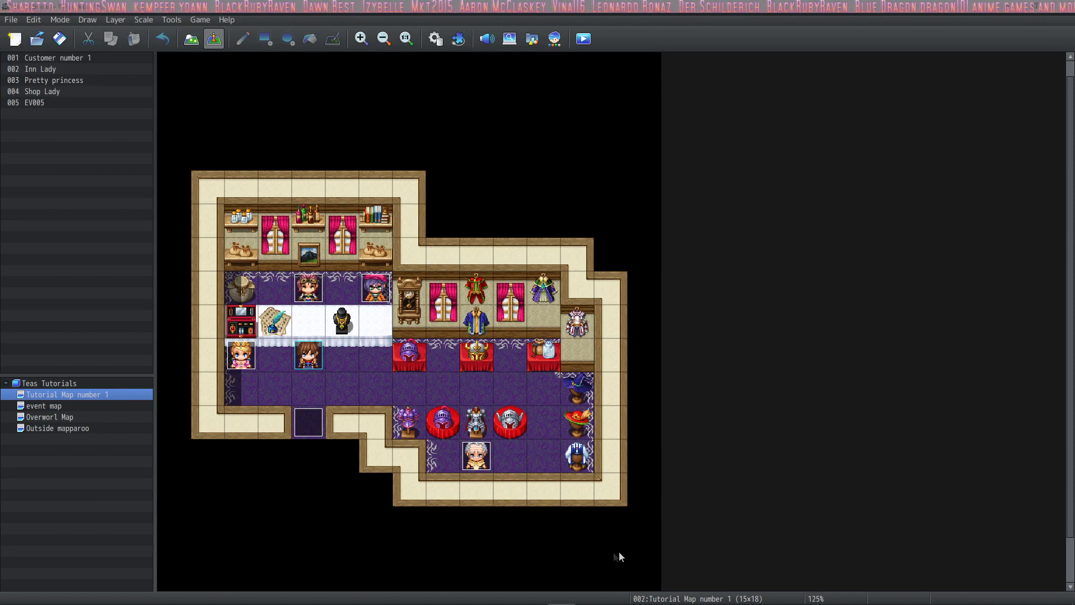
# - Open Pangolin's Google Fonts specimen page and scroll to its designer and License sections
pyautogui.moveTo(707, 600)
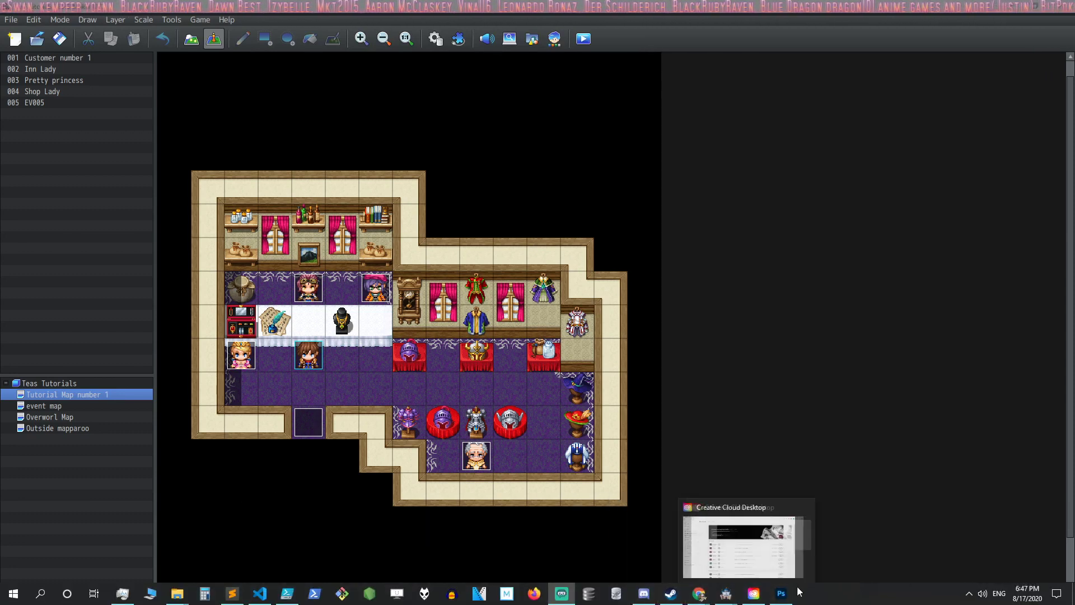
pyautogui.moveTo(559, 600)
pyautogui.click(699, 594)
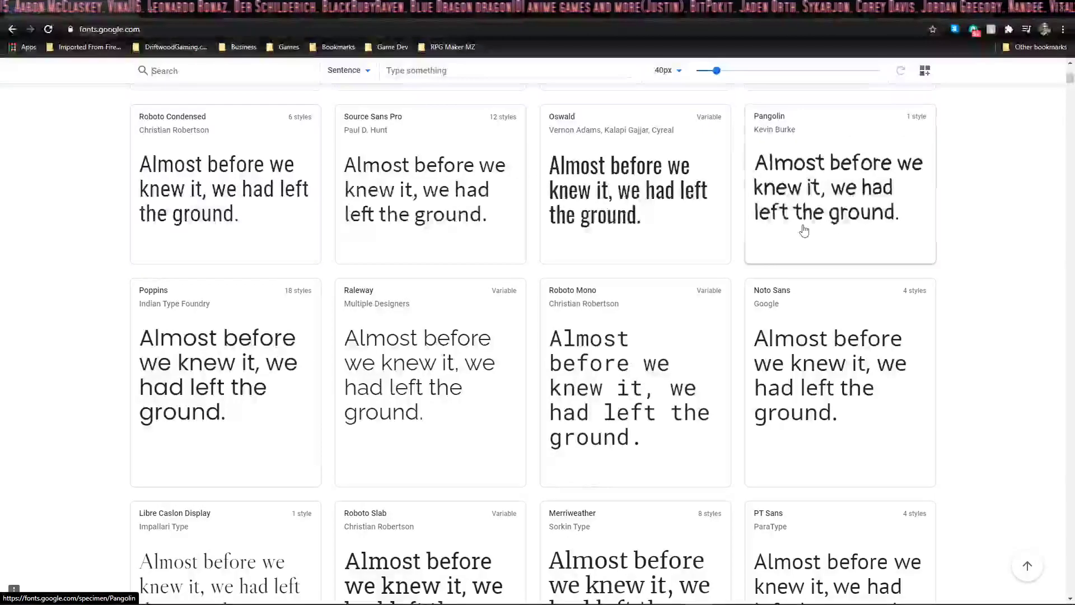
pyautogui.click(855, 196)
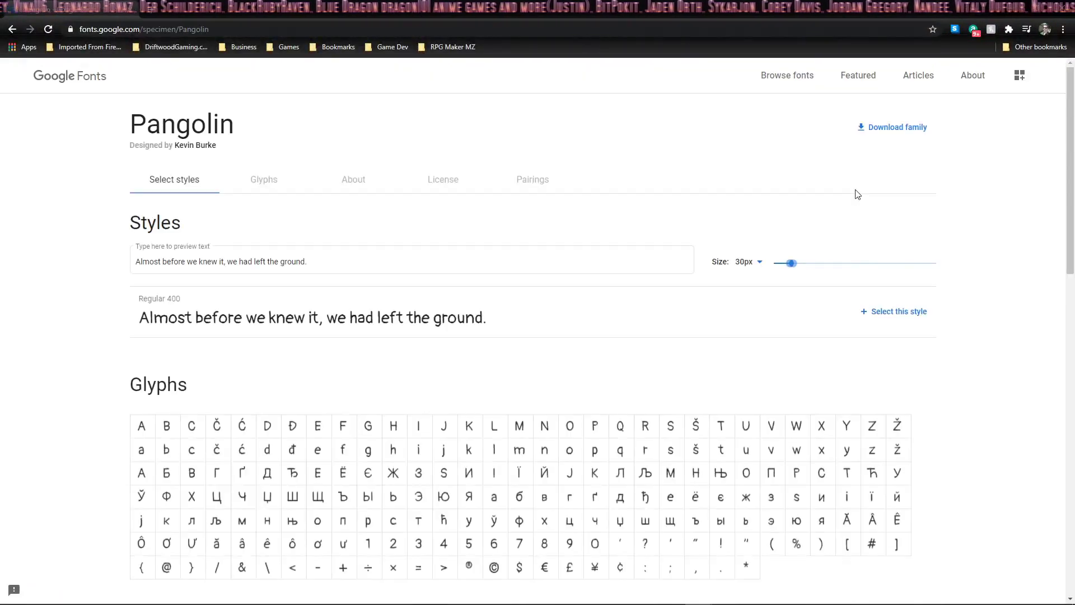
pyautogui.scroll(-9, 653, 341)
pyautogui.scroll(5, 653, 342)
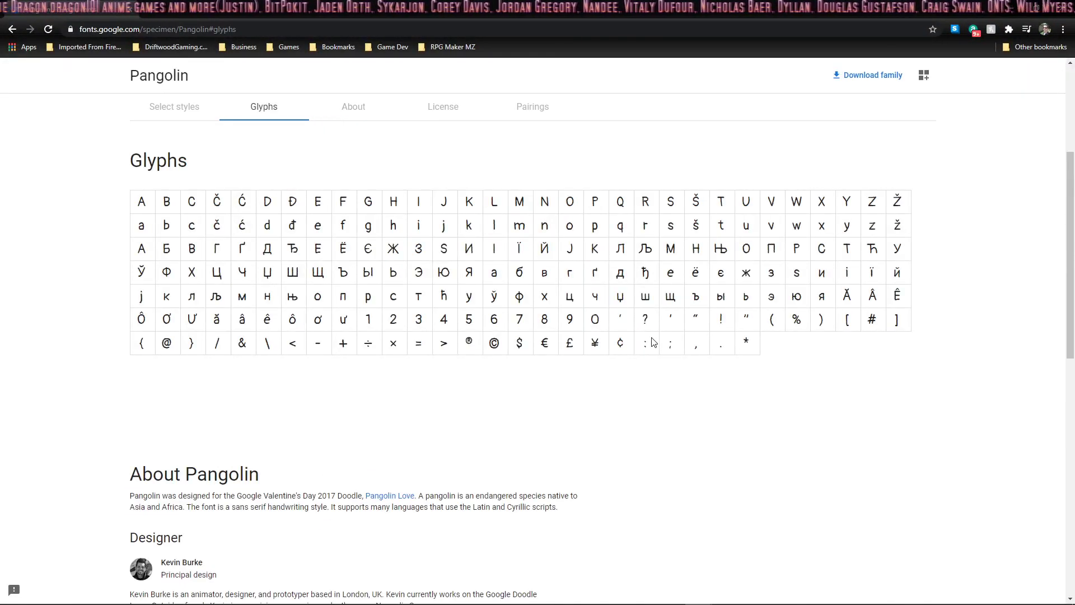
pyautogui.scroll(-7, 653, 341)
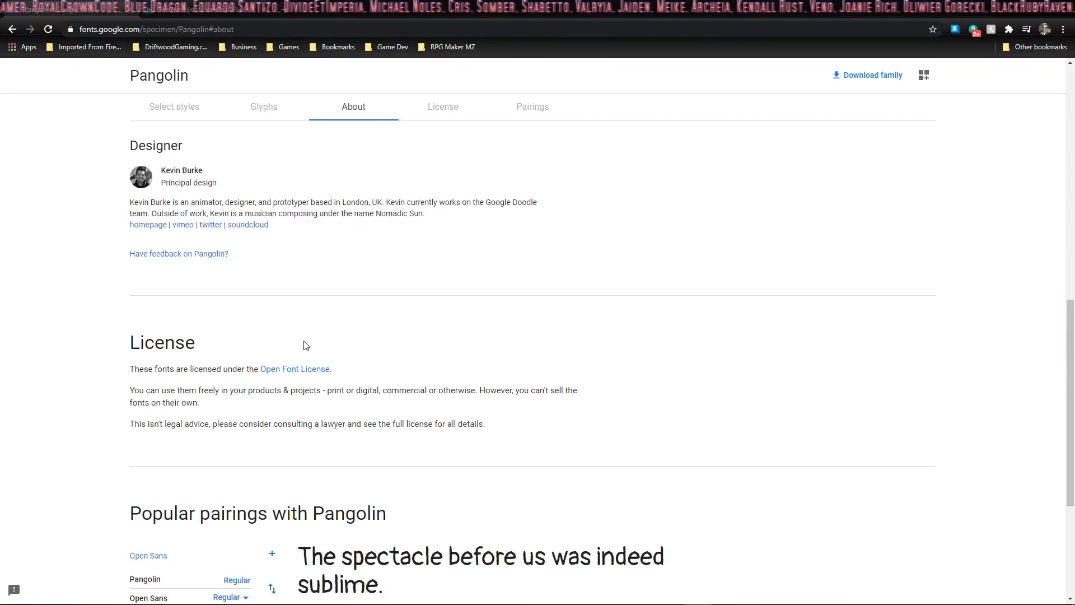
# - Review the SIL Open Font License page and the OFL.txt license text in Notepad
pyautogui.click(303, 370)
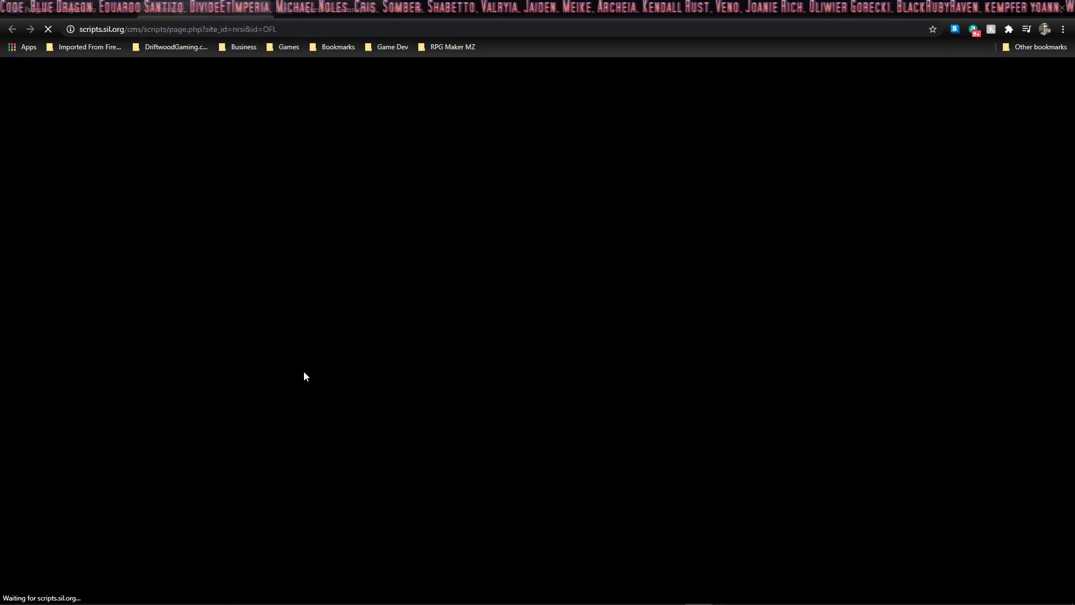
pyautogui.scroll(-9, 251, 362)
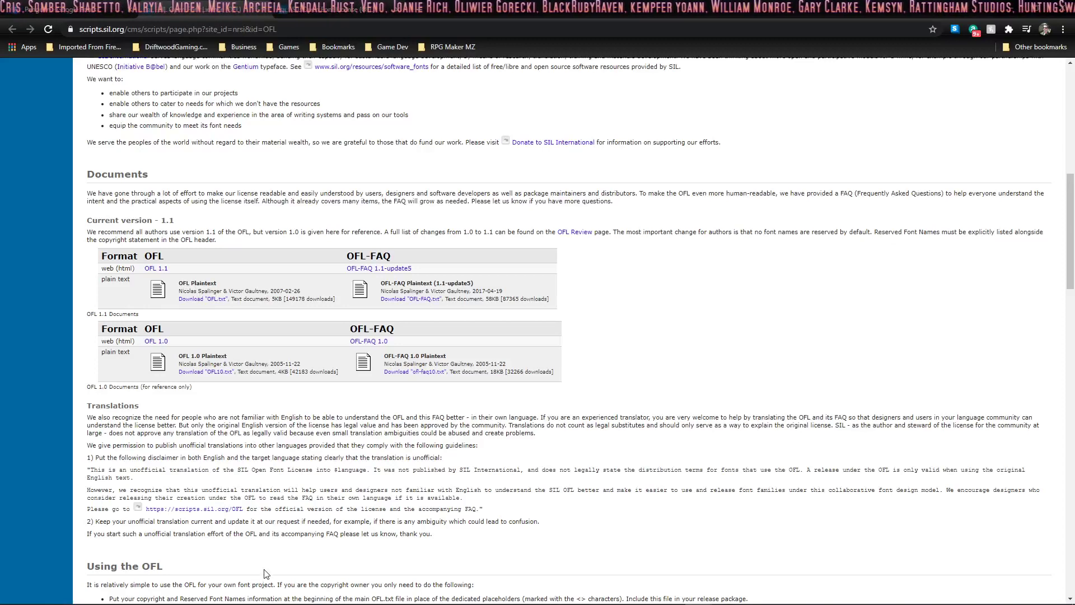
pyautogui.moveTo(269, 602)
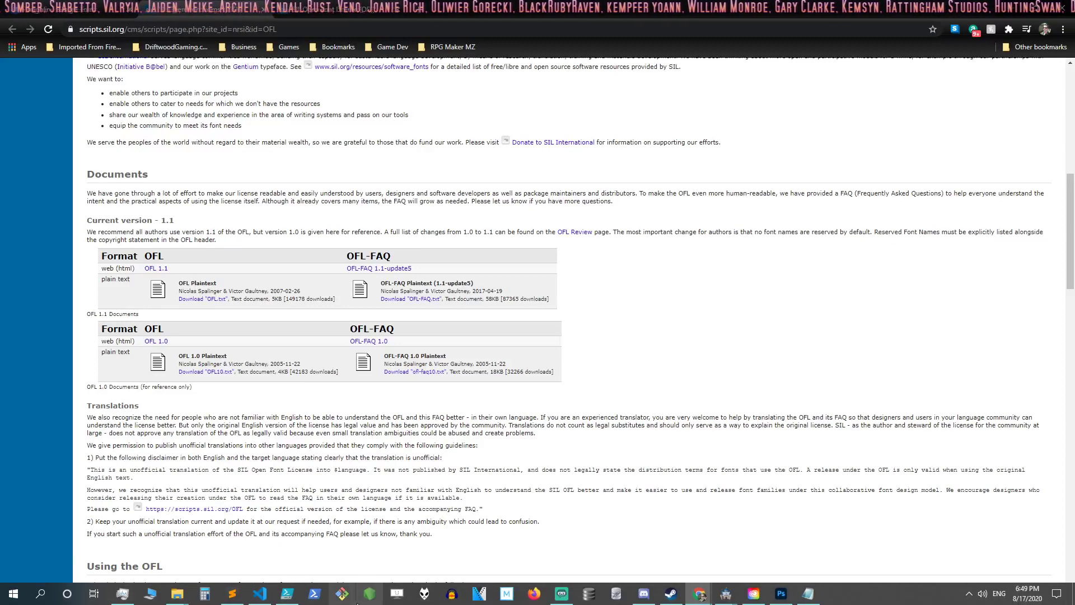
pyautogui.click(808, 593)
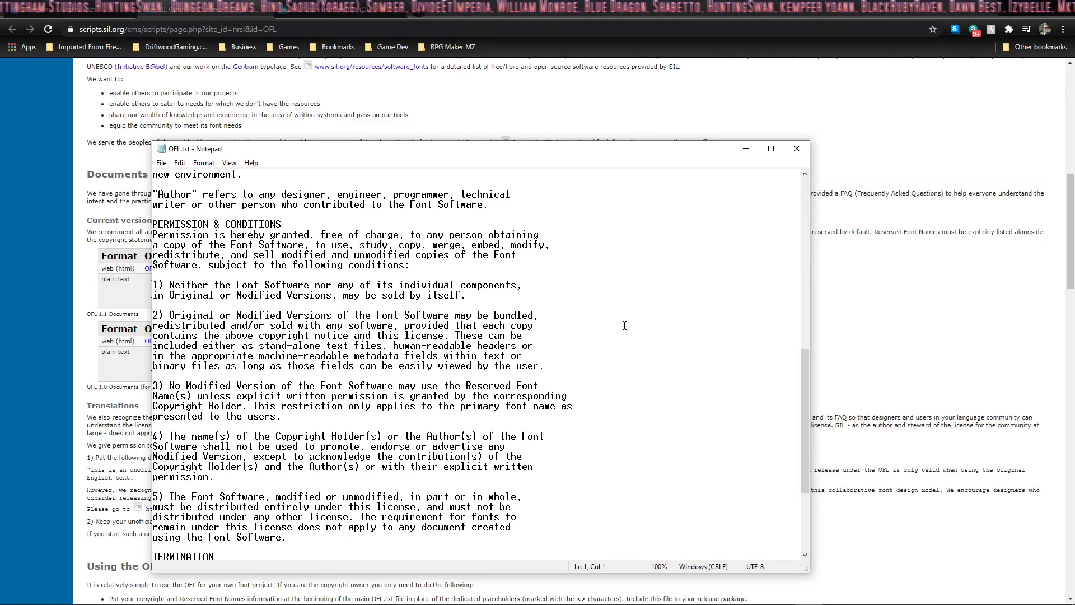
pyautogui.click(745, 148)
# - Back on the Pangolin page, download the Pangolin font family as Pangolin.zip
pyautogui.click(51, 15)
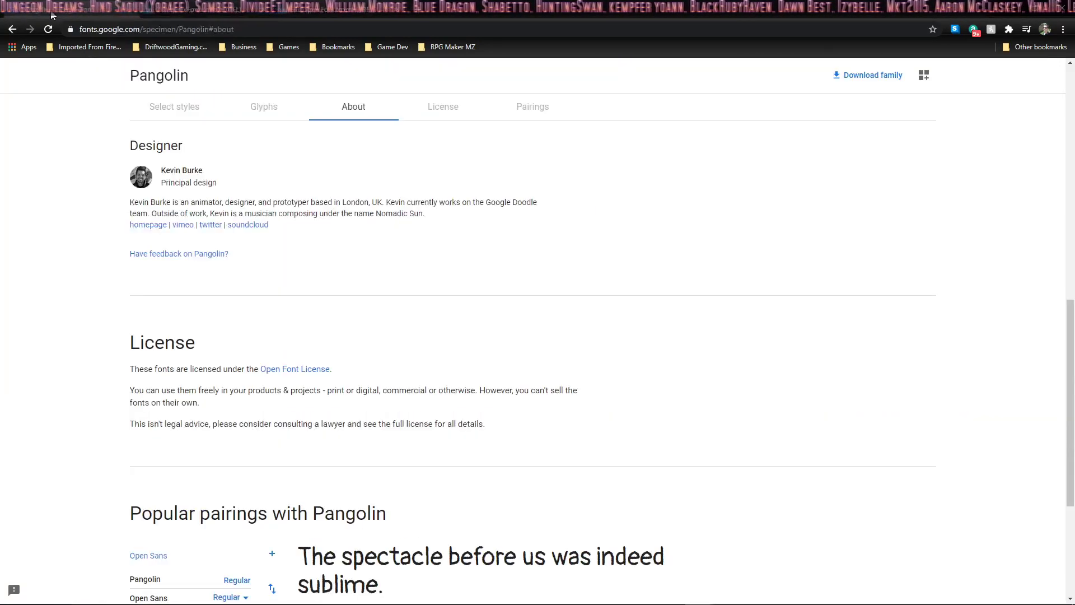
pyautogui.scroll(2, 336, 151)
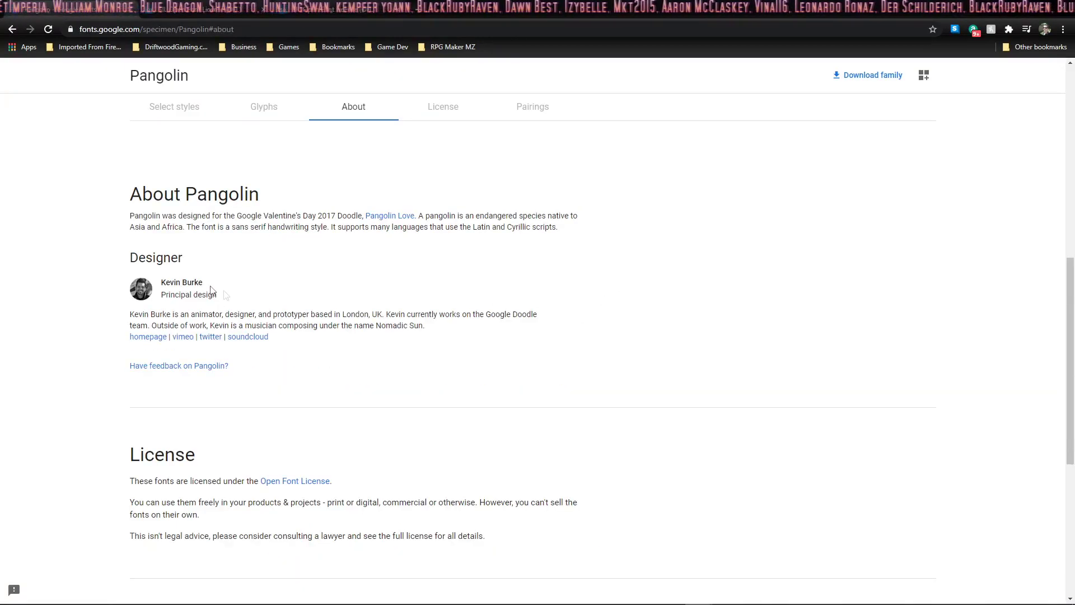
pyautogui.moveTo(205, 287); pyautogui.dragTo(161, 281)
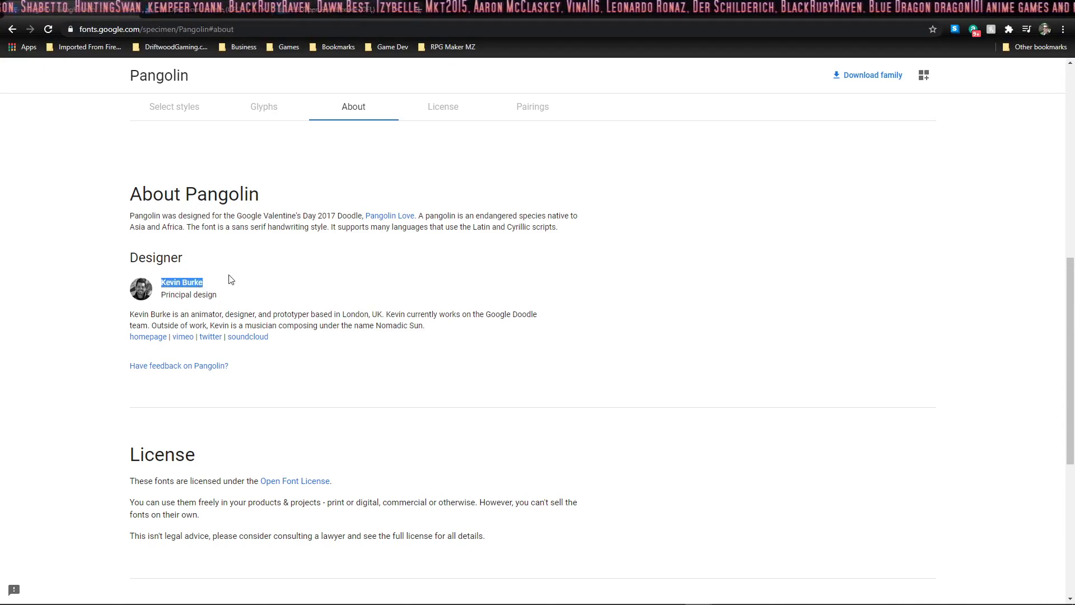
pyautogui.scroll(10, 560, 224)
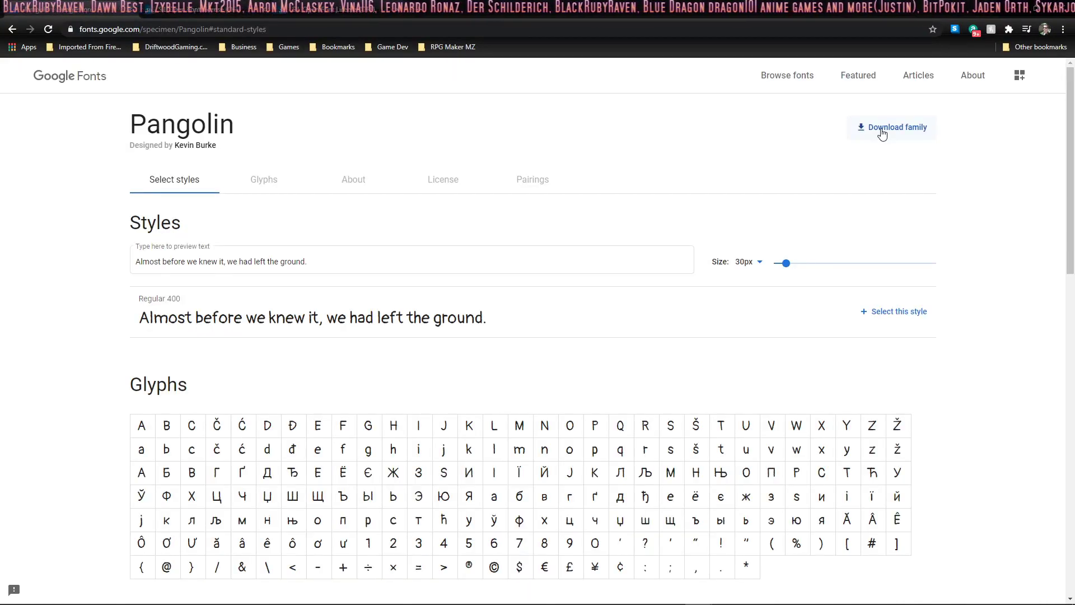
pyautogui.click(882, 134)
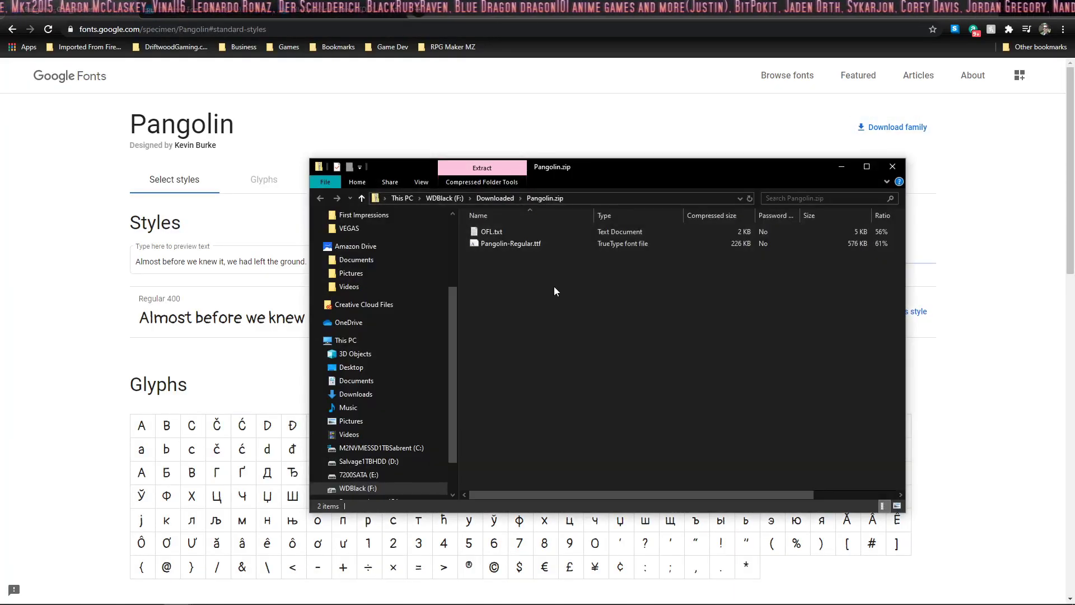
# - Copy Pangolin.zip from Downloads into the Teas Tutorials project's fonts folder
pyautogui.click(502, 197)
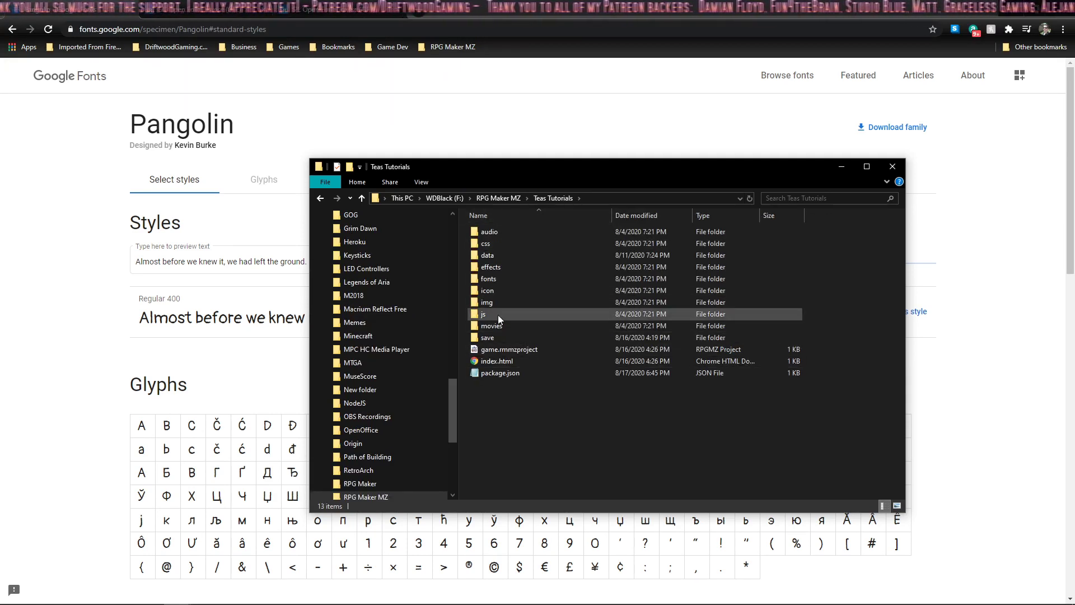
pyautogui.doubleClick(507, 278)
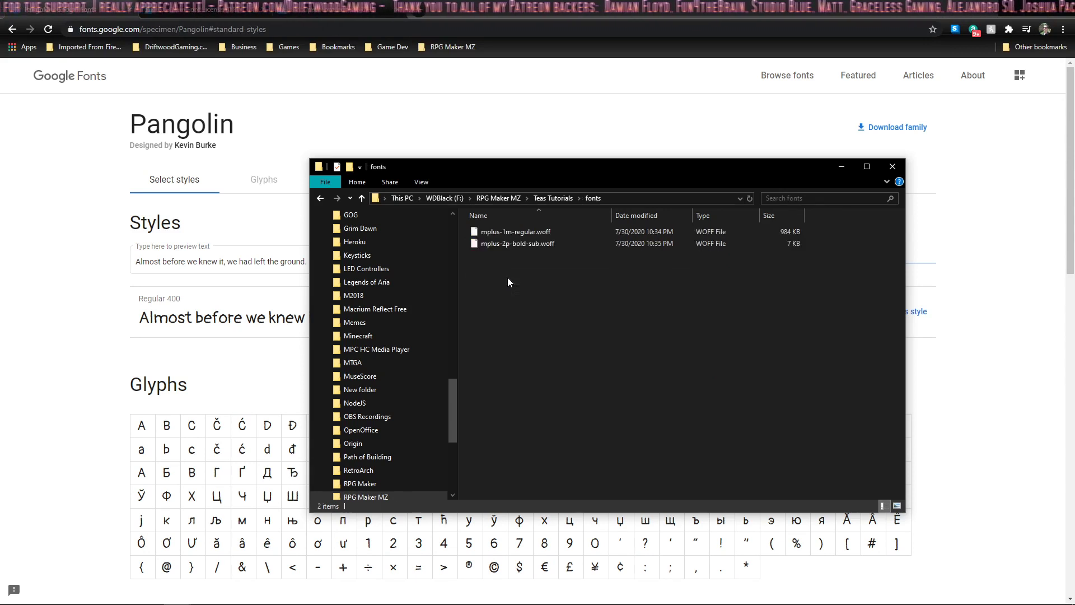
pyautogui.rightClick(504, 303)
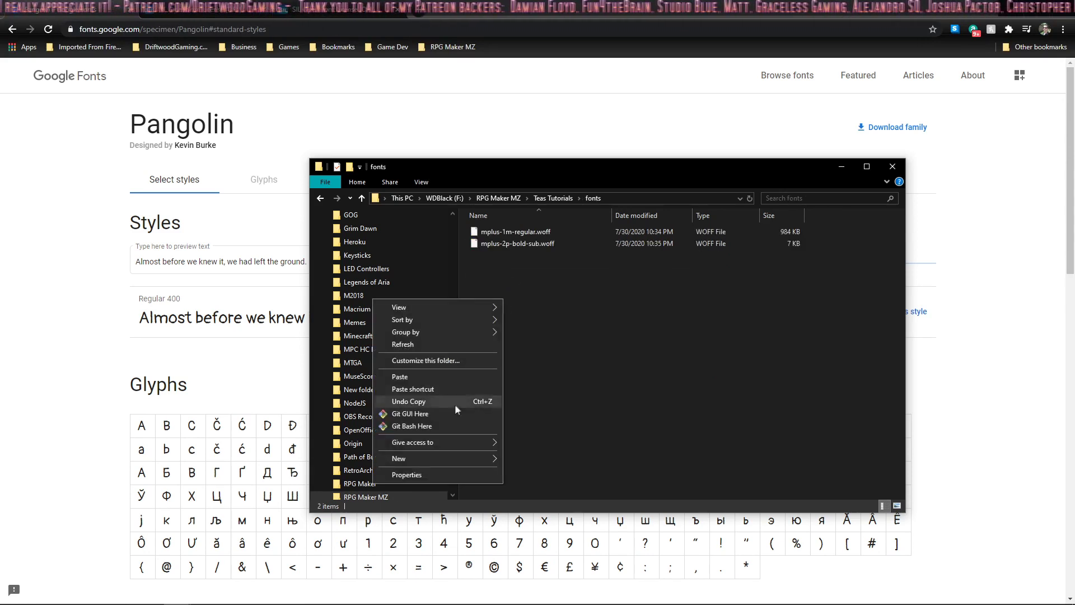
pyautogui.click(440, 379)
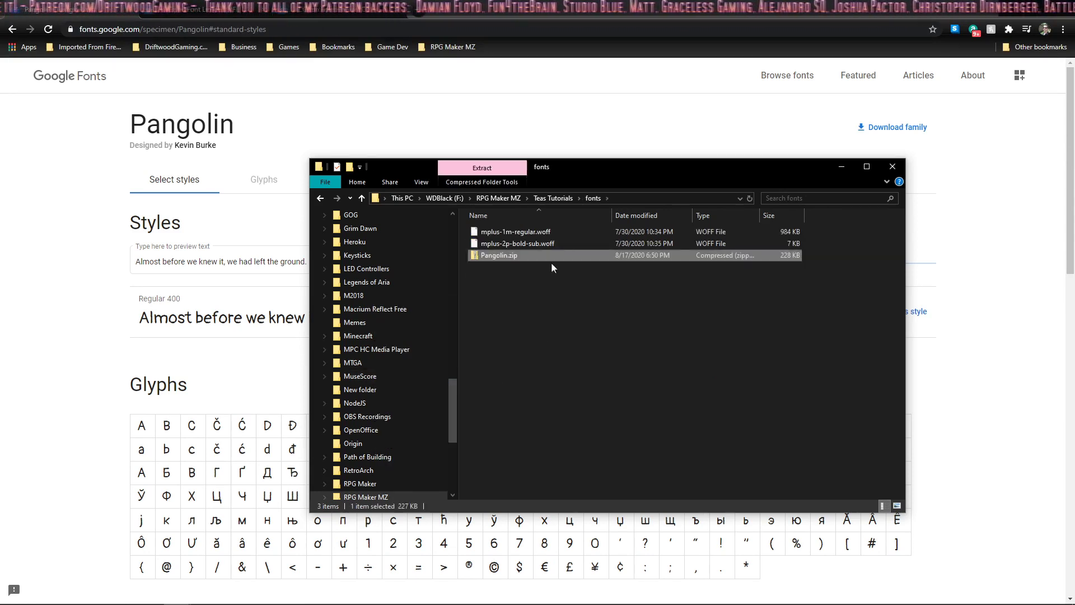
# - Extract Pangolin.zip into a Pangolin folder inside the fonts folder
pyautogui.rightClick(512, 258)
pyautogui.click(432, 297)
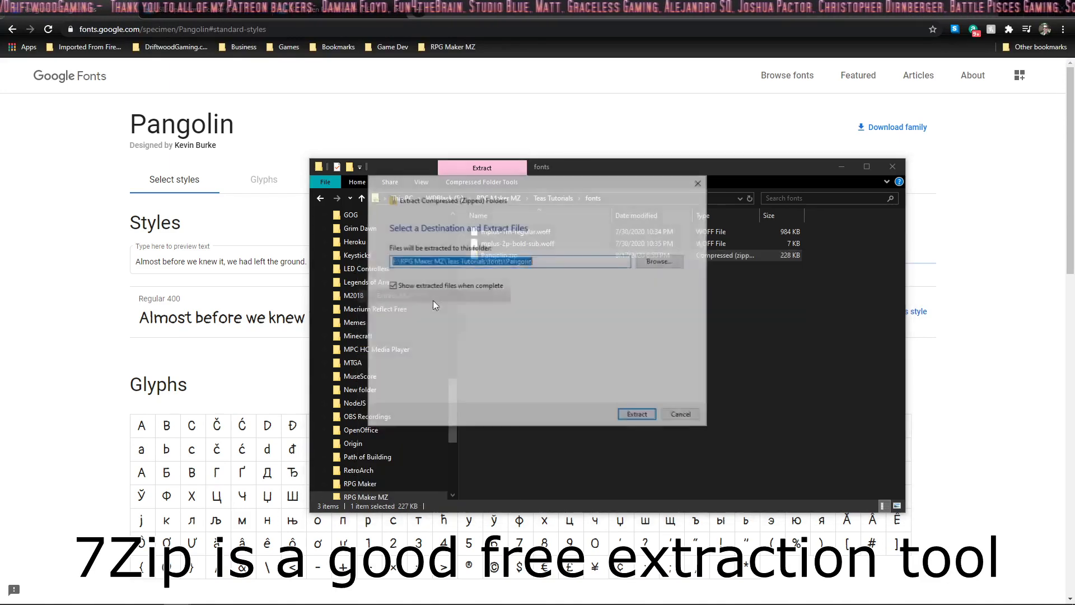
pyautogui.click(656, 415)
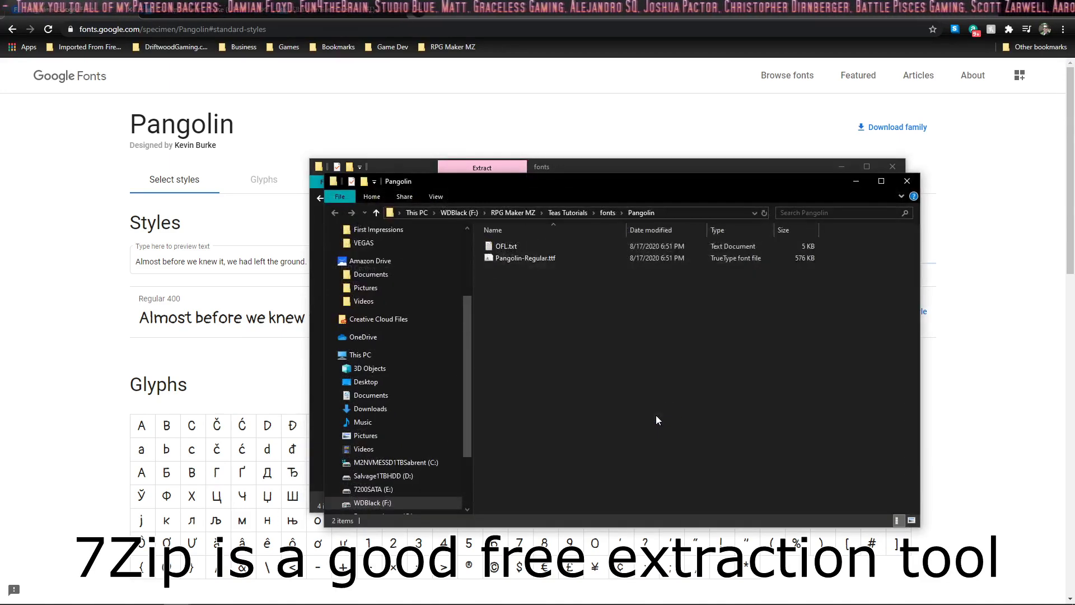
pyautogui.click(907, 180)
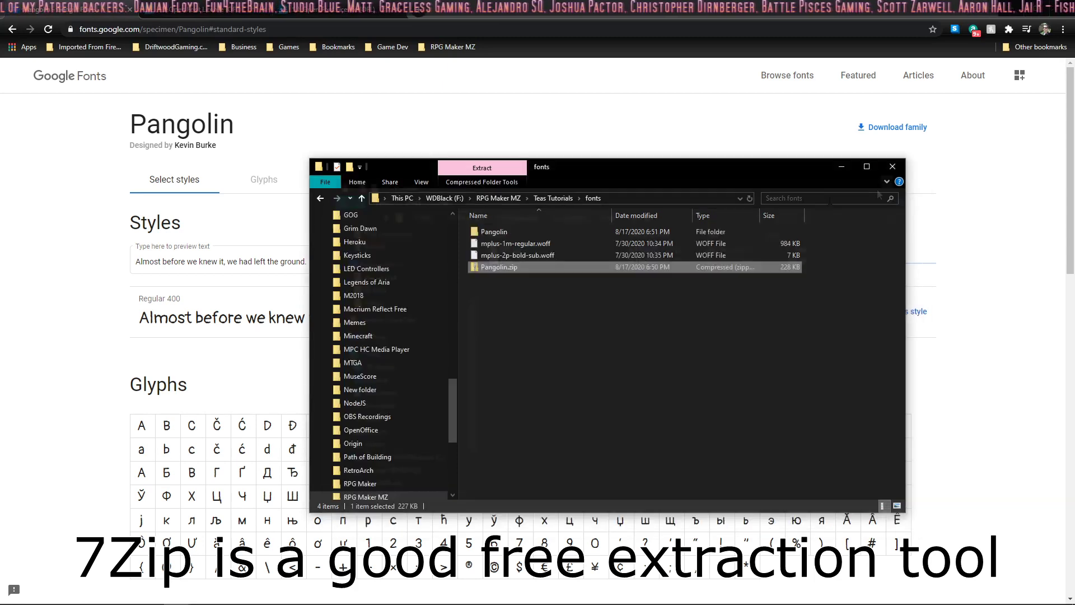
# - Move Pangolin-Regular.ttf from the Pangolin subfolder up into fonts, then verify both folders
pyautogui.click(490, 233)
pyautogui.rightClick(489, 229)
pyautogui.click(465, 230)
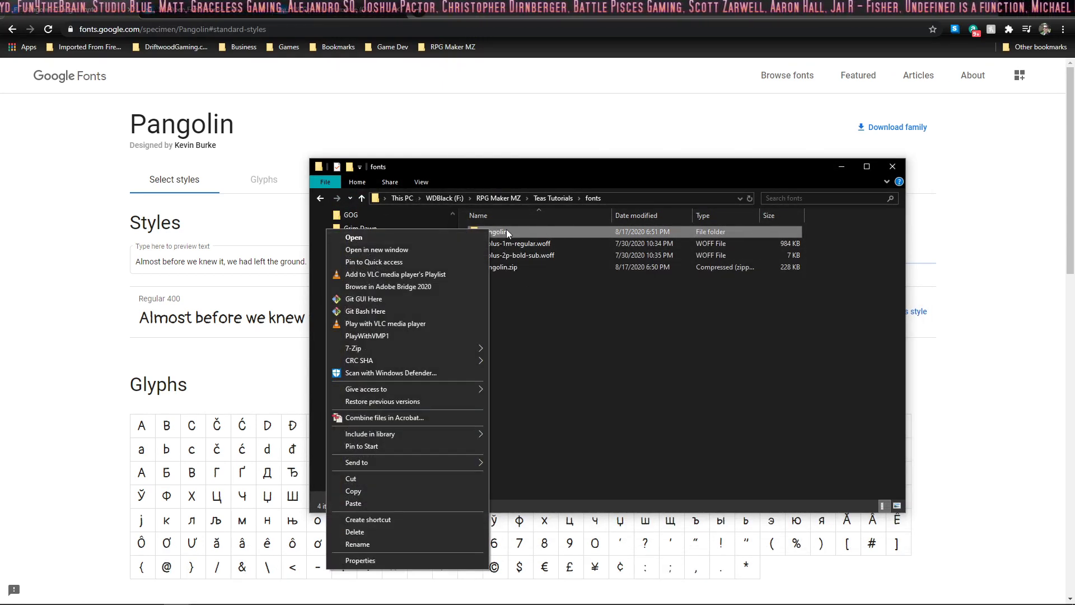
pyautogui.moveTo(505, 240); pyautogui.dragTo(593, 196)
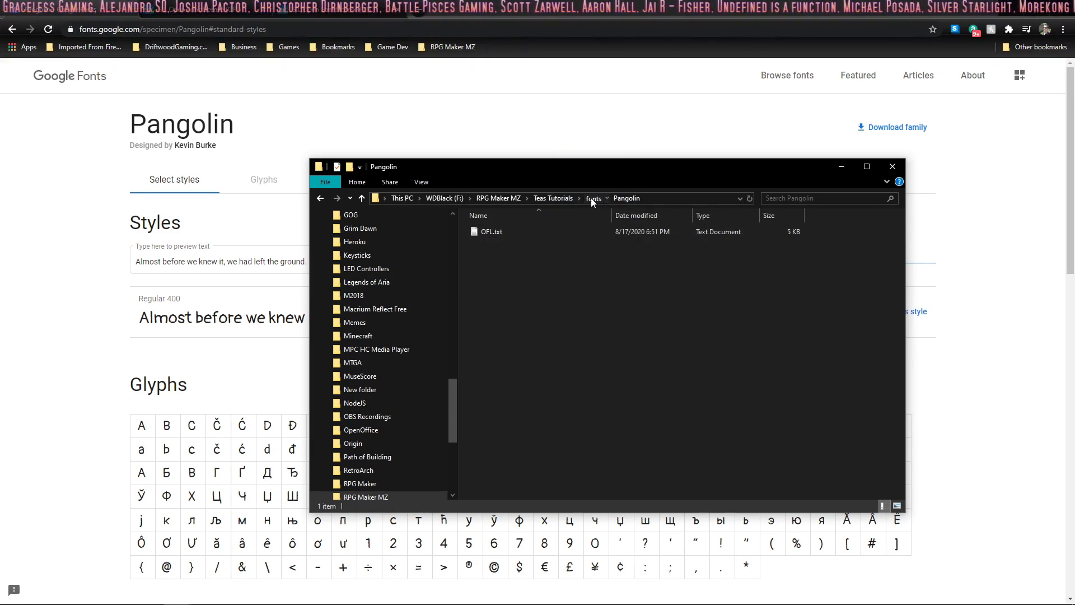
pyautogui.click(590, 197)
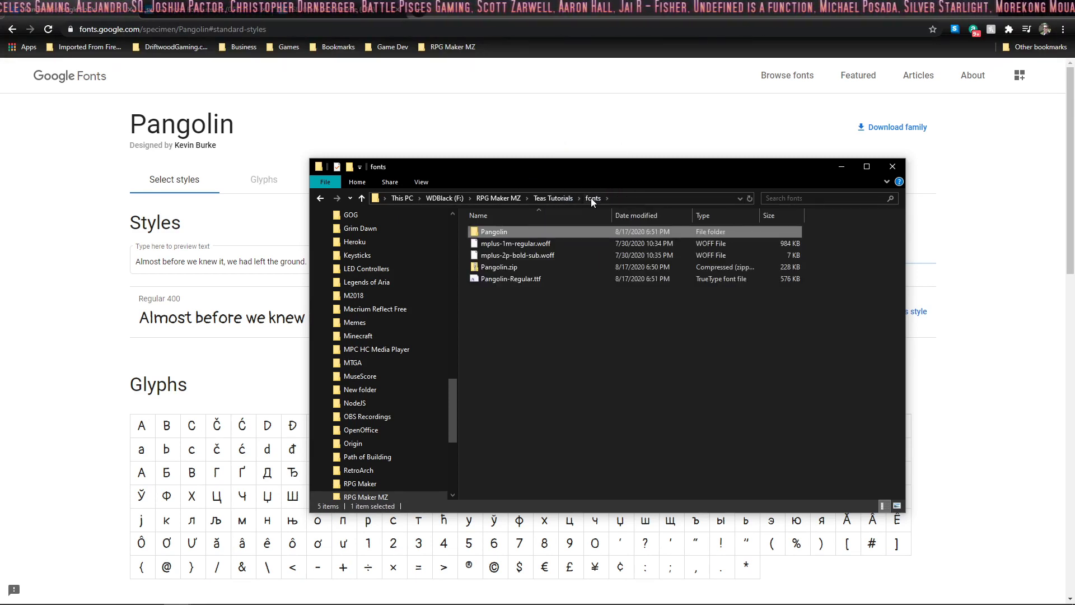
pyautogui.doubleClick(488, 230)
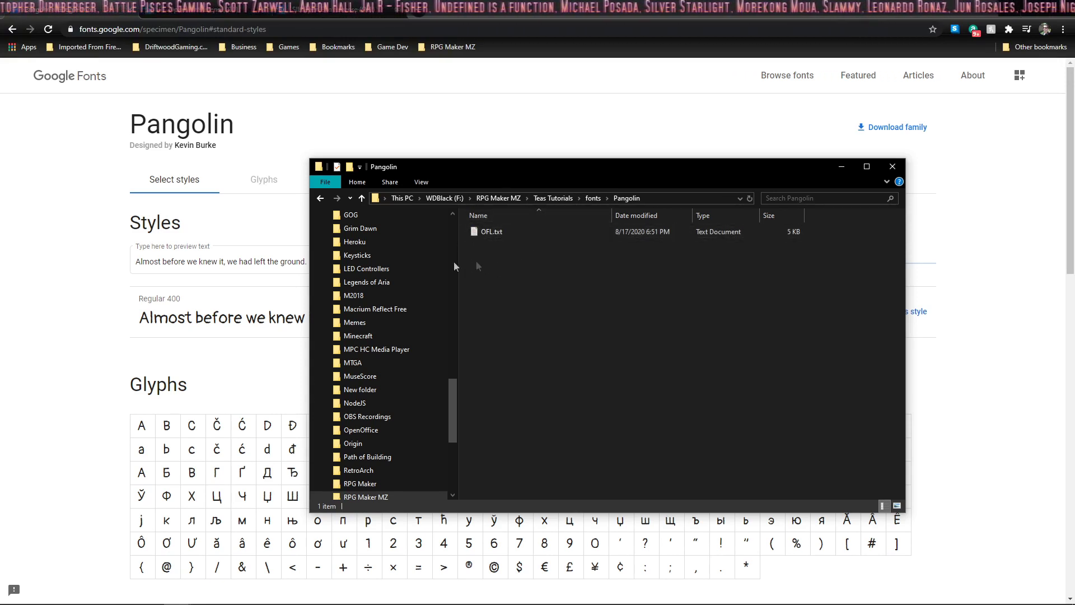
pyautogui.click(592, 199)
# - Install the Pangolin Regular font from Pangolin-Regular.ttf
pyautogui.doubleClick(506, 278)
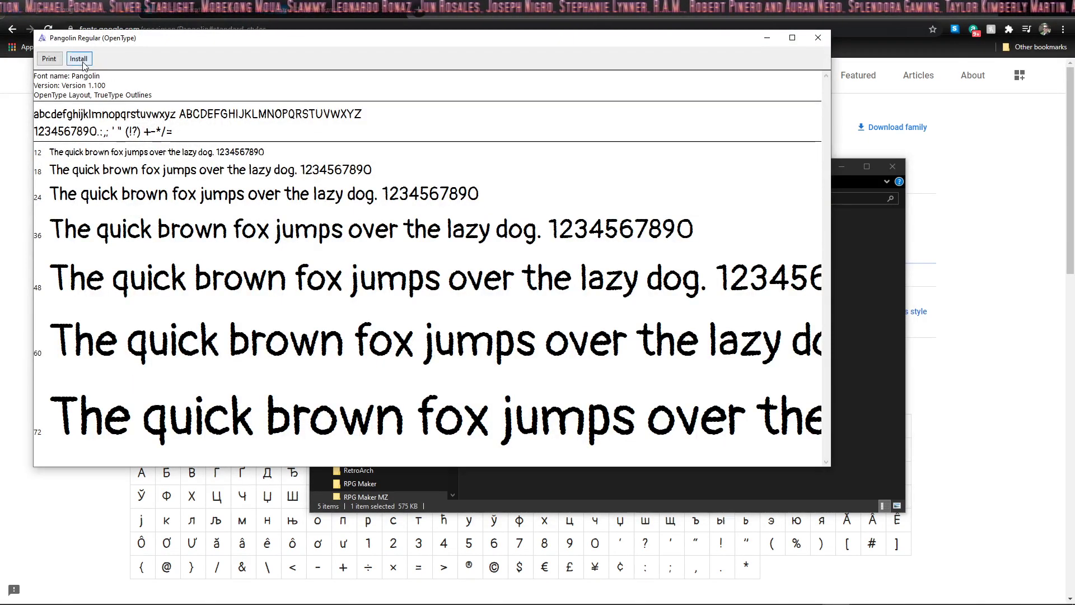
pyautogui.click(82, 62)
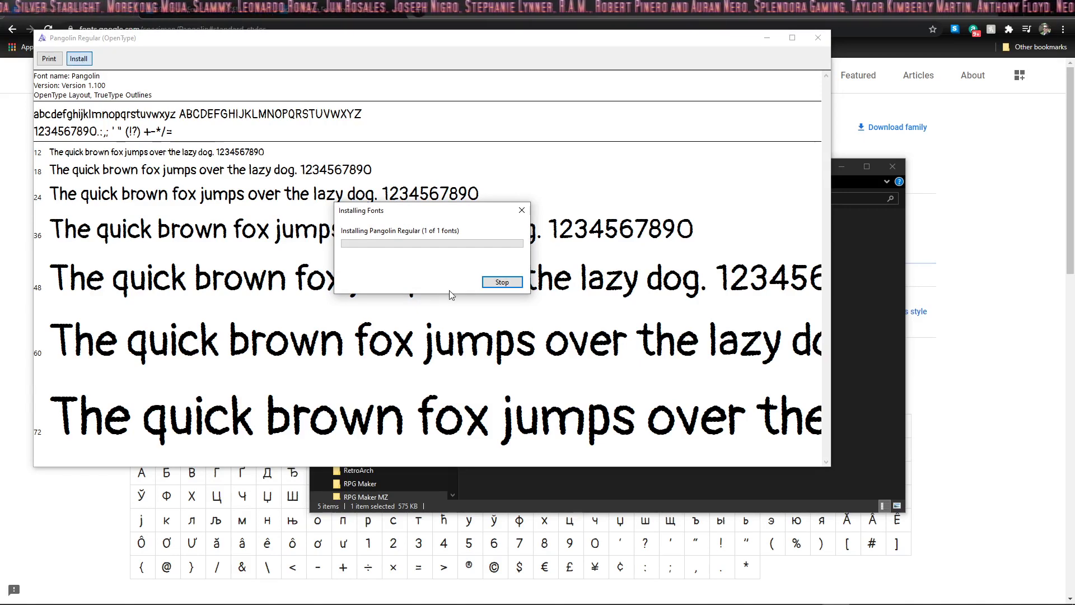
pyautogui.click(817, 40)
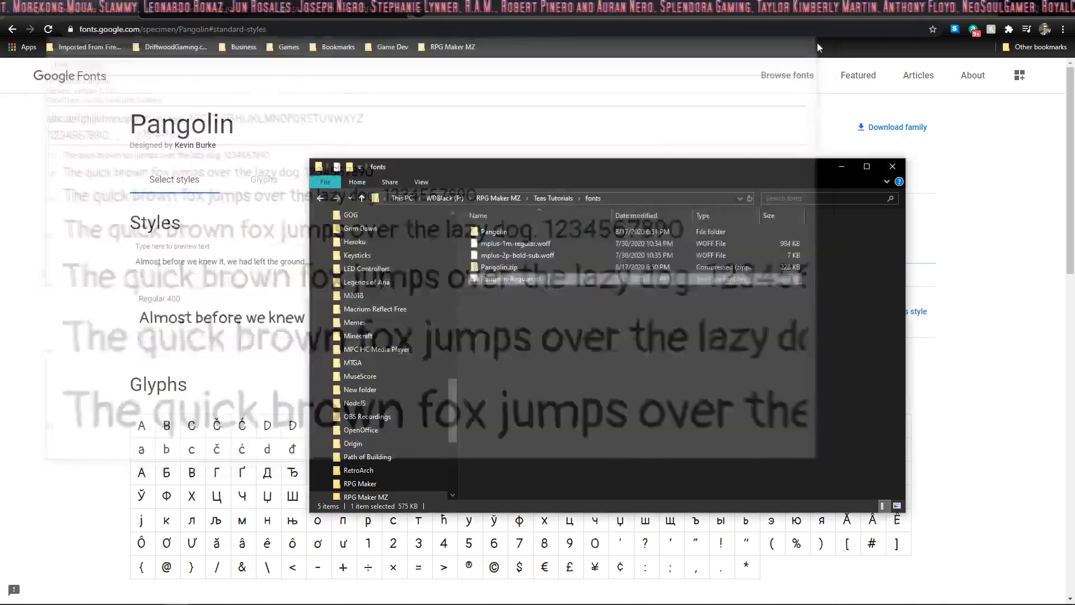
# - Copy the file name Pangolin-Regular.ttf from File Explorer
pyautogui.rightClick(491, 278)
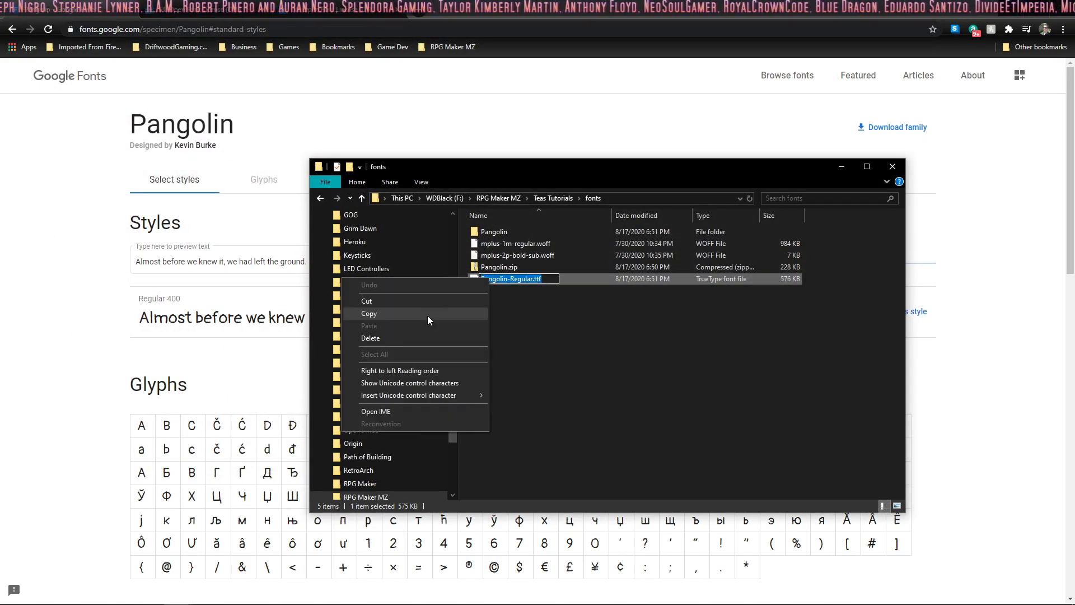
pyautogui.press('m')
pyautogui.hotkey('ctrl', 'c')
pyautogui.moveTo(732, 602)
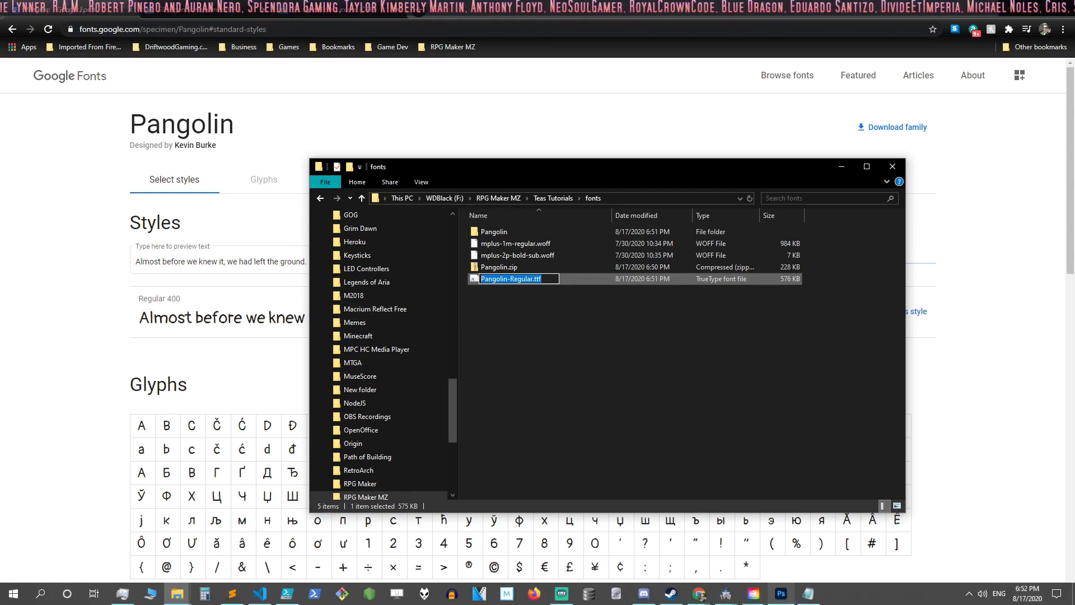
# - Set the System 2 Main Font Filename to Pangolin-Regular.ttf, save the database, and launch a playtest
pyautogui.click(674, 546)
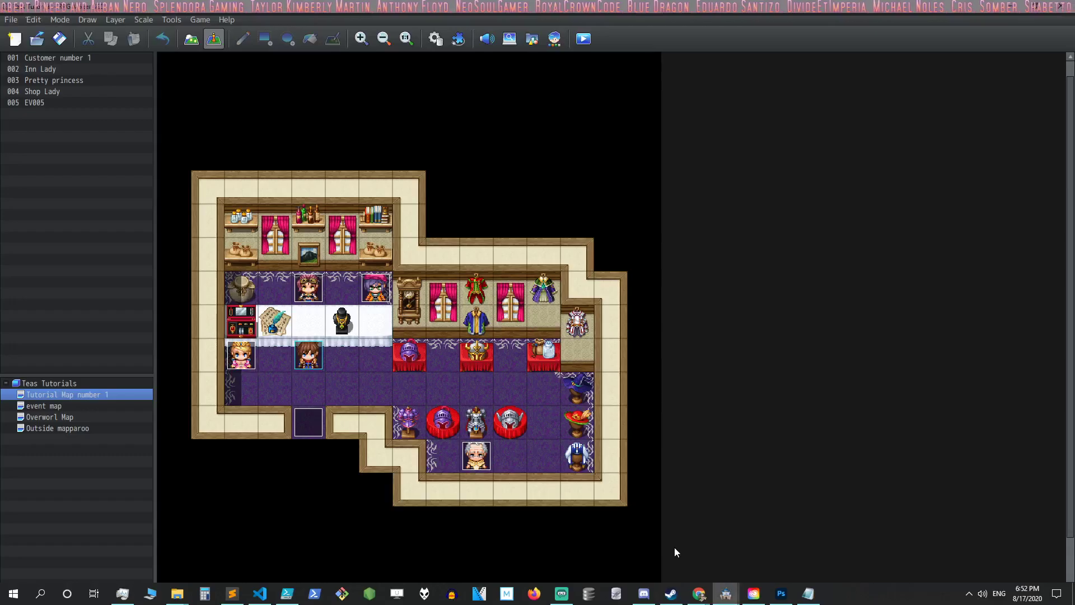
pyautogui.click(435, 39)
pyautogui.click(238, 357)
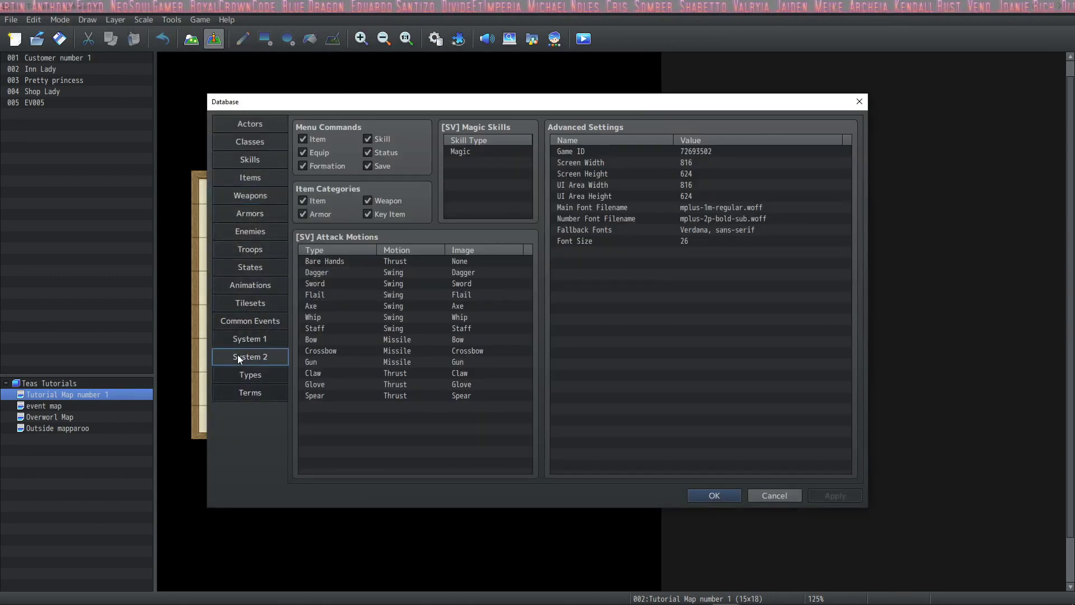
pyautogui.click(587, 207)
pyautogui.doubleClick(714, 207)
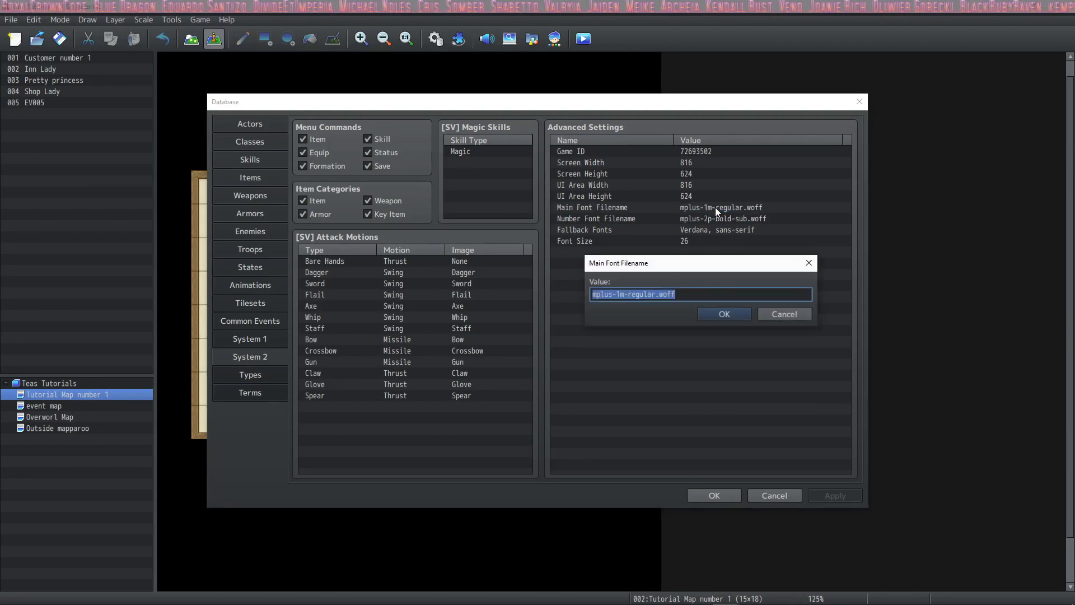
pyautogui.rightClick(598, 295)
pyautogui.click(623, 331)
pyautogui.click(722, 314)
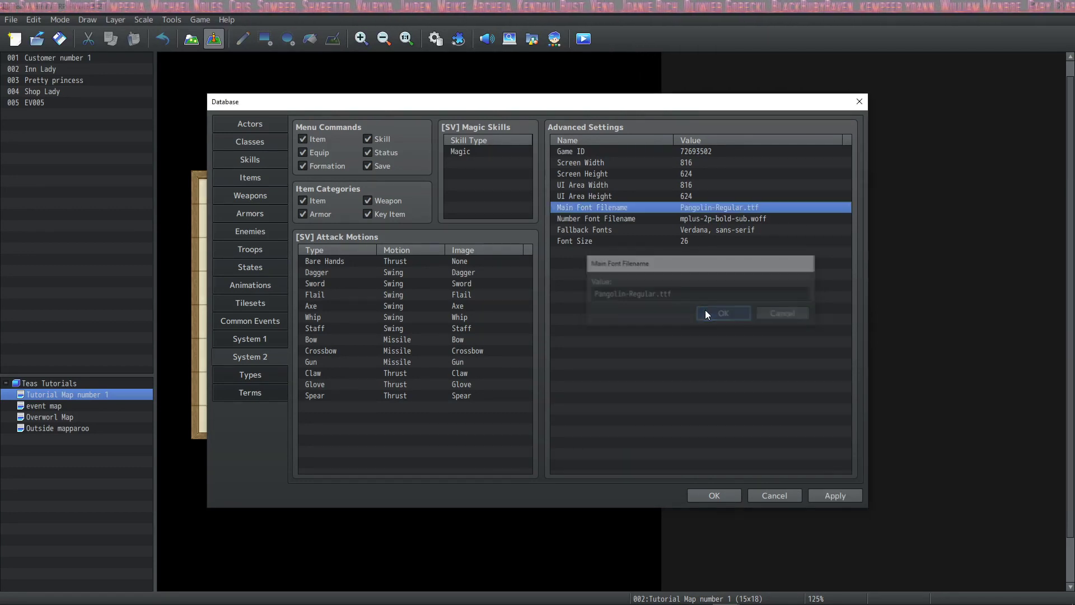
pyautogui.click(734, 496)
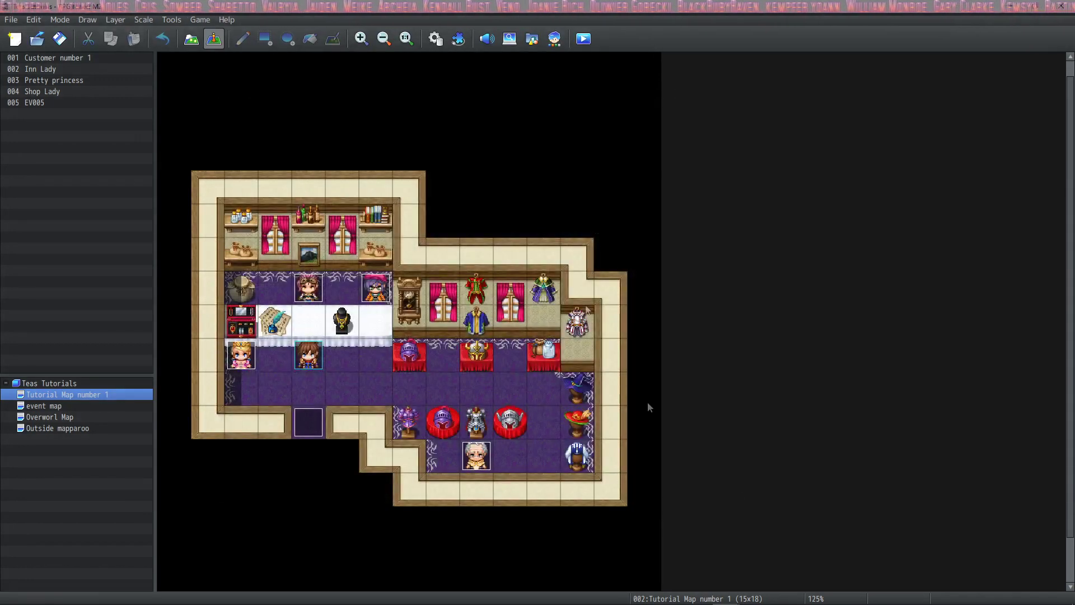
pyautogui.click(583, 38)
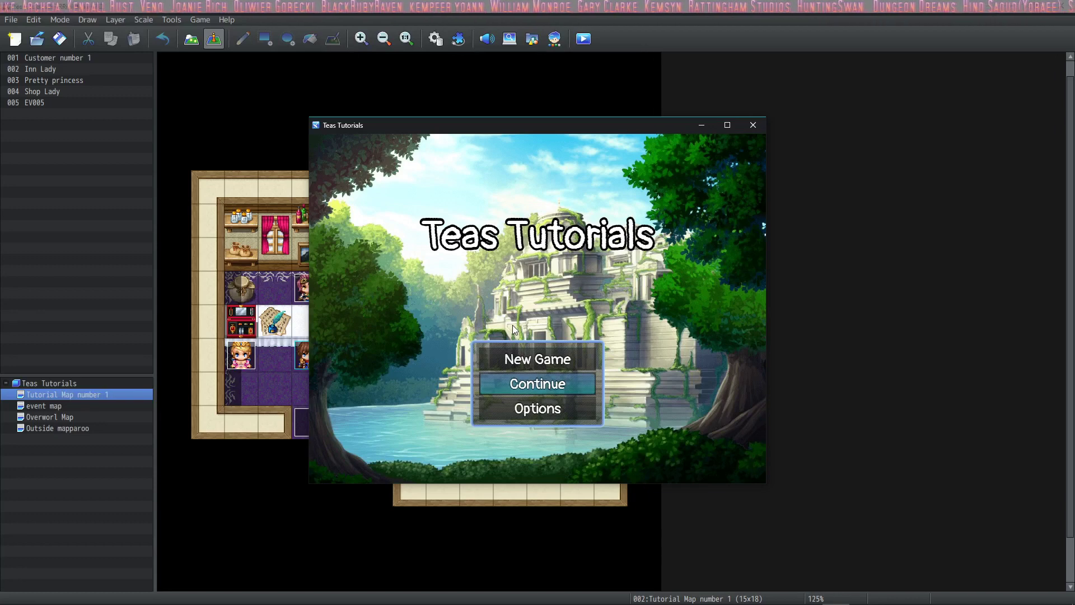
# - Start a new game, re-enter the shop, and advance Lily's dialogue shown in Pangolin
pyautogui.press('Up')
pyautogui.press('Return')
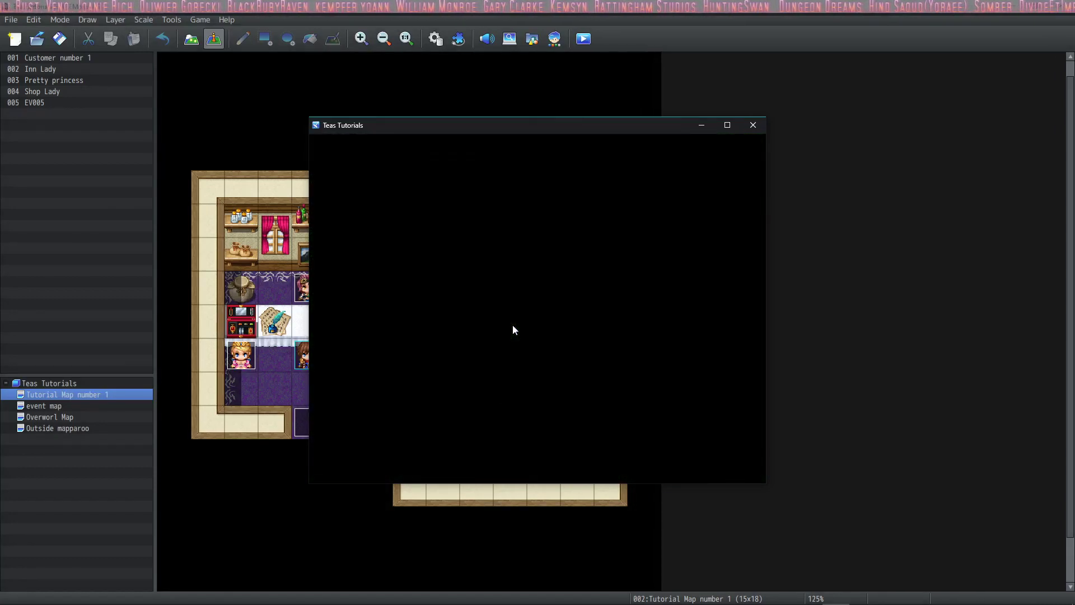
pyautogui.press('Return')
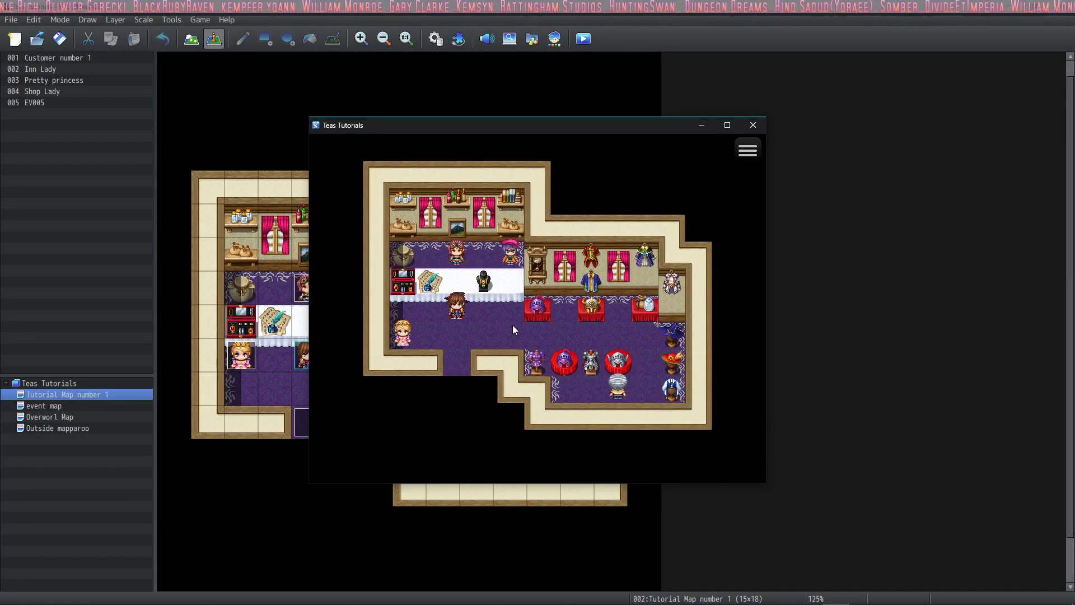
pyautogui.press('Down')
pyautogui.press('Down')
pyautogui.press('Down')
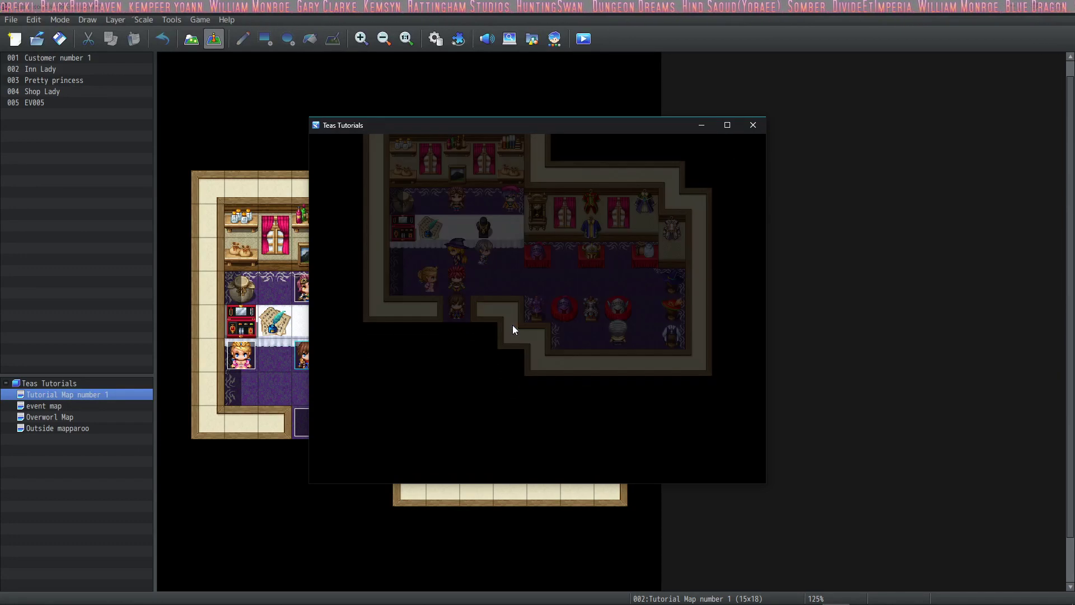
pyautogui.press('Up')
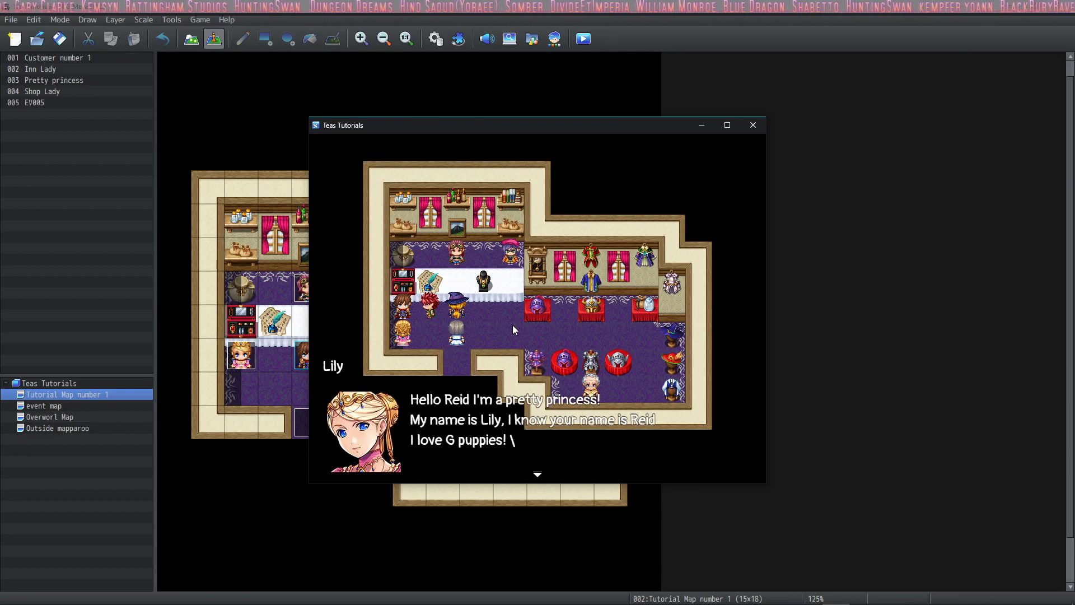
pyautogui.press('Return')
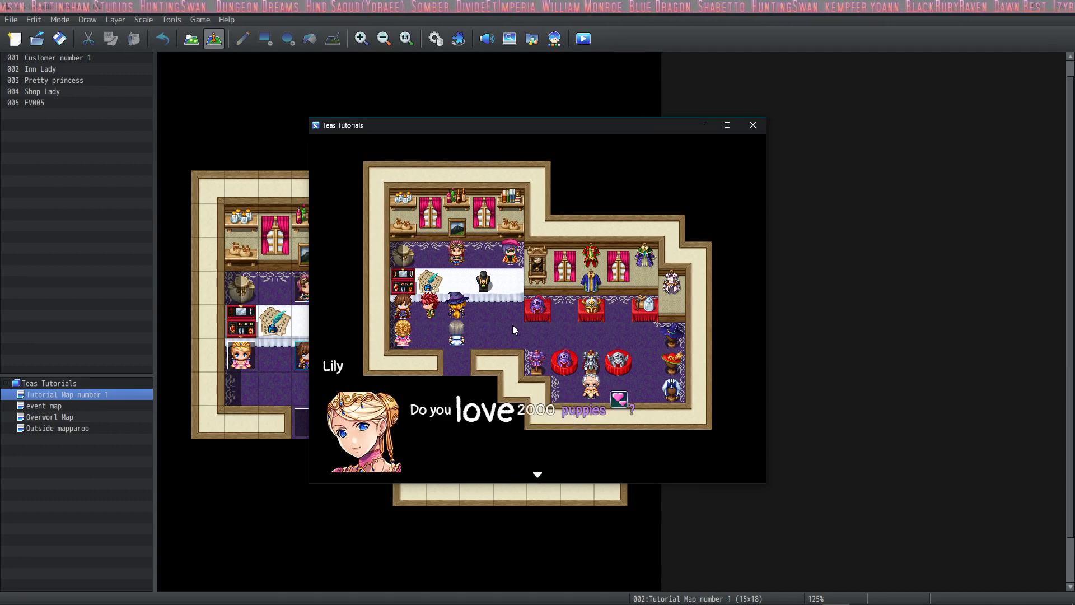
pyautogui.press('Return')
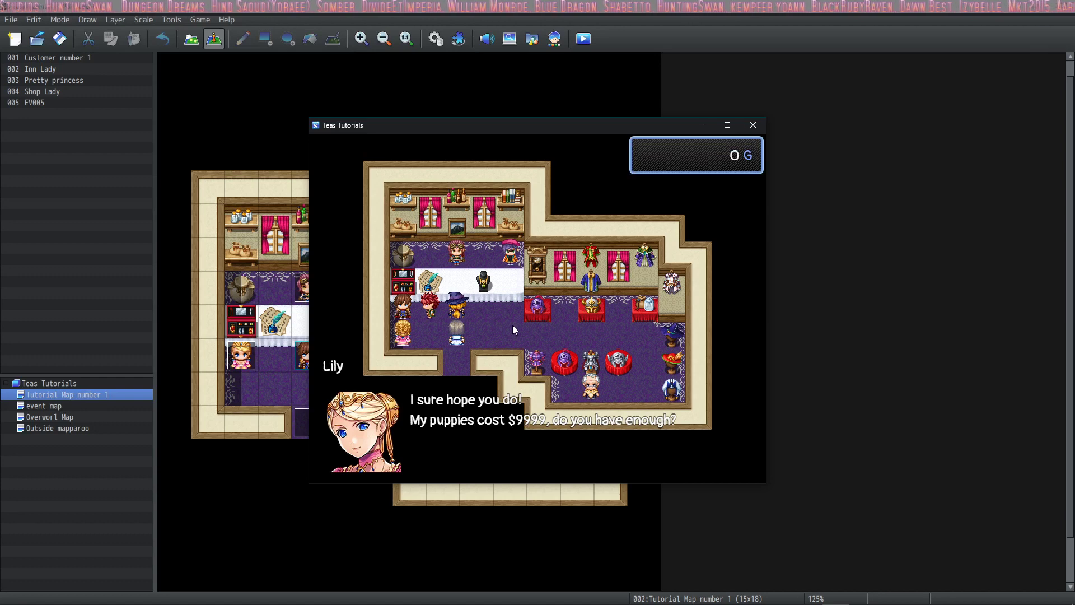